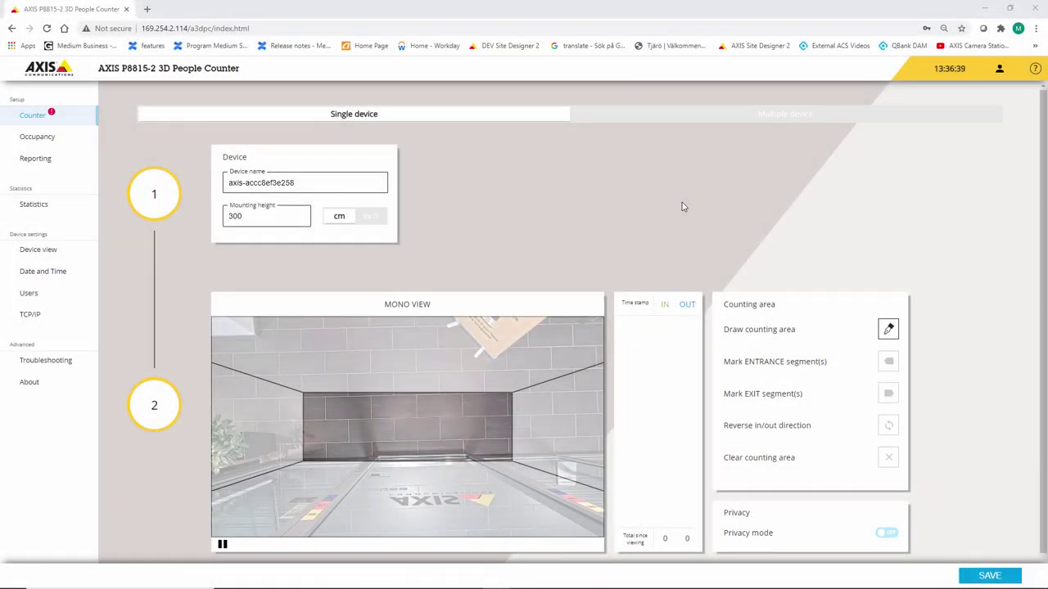
Set the people counter's device name to "Entrance Door"
left_click_drag(343, 181, 235, 211)
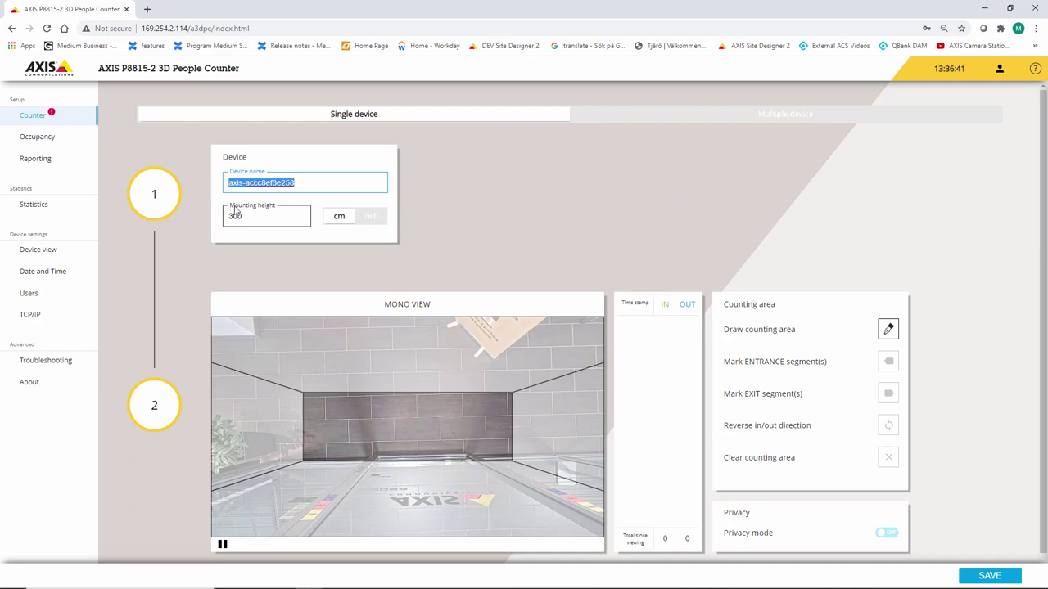
type("Entrance Door")
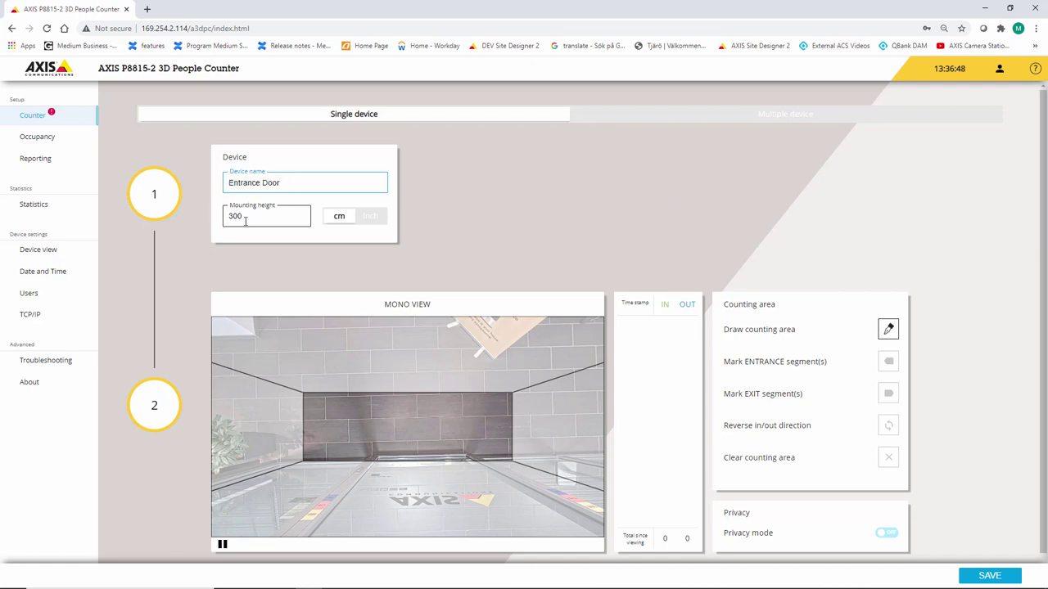
Draw a closed four-sided counting area on the dark floor in front of the door in the mono view
left_click(888, 329)
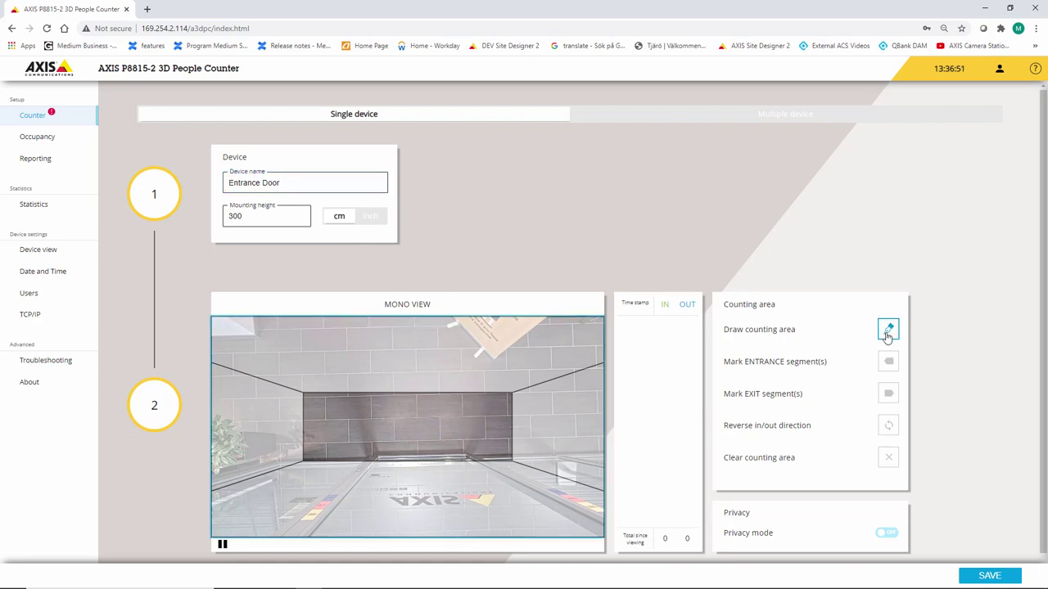
left_click(371, 450)
left_click(472, 440)
left_click(462, 405)
left_click(338, 419)
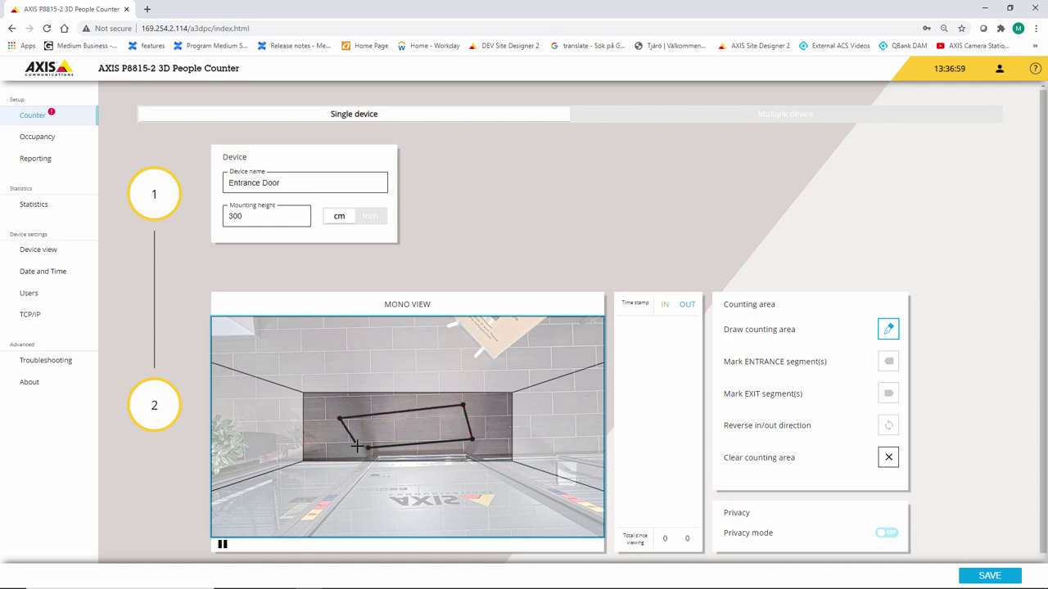
left_click(367, 448)
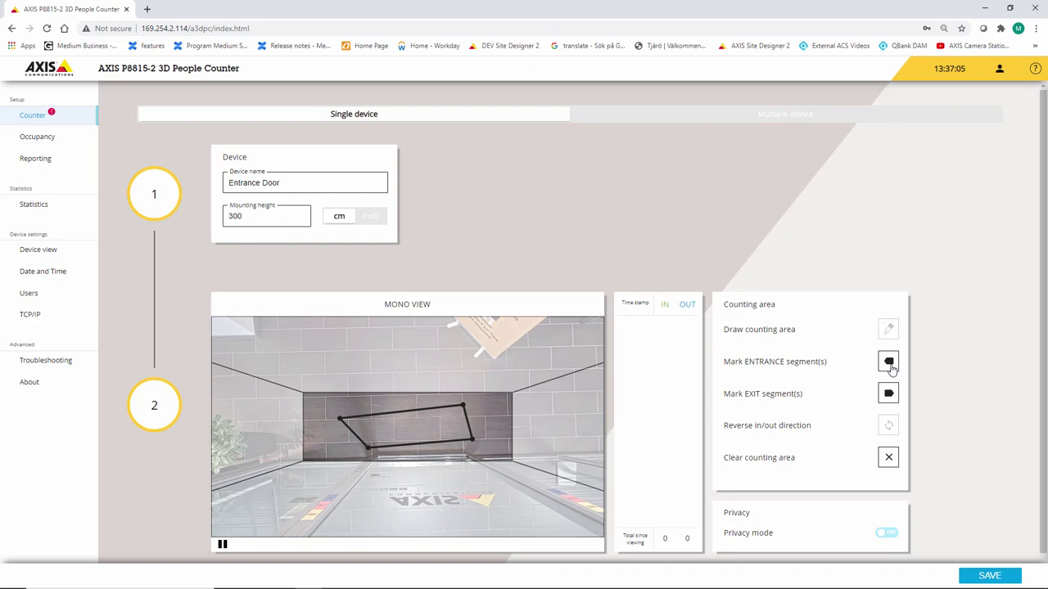
Mark the counting area's door-side edge as entrance and its other three edges as exit, and save the counter setup
left_click(889, 363)
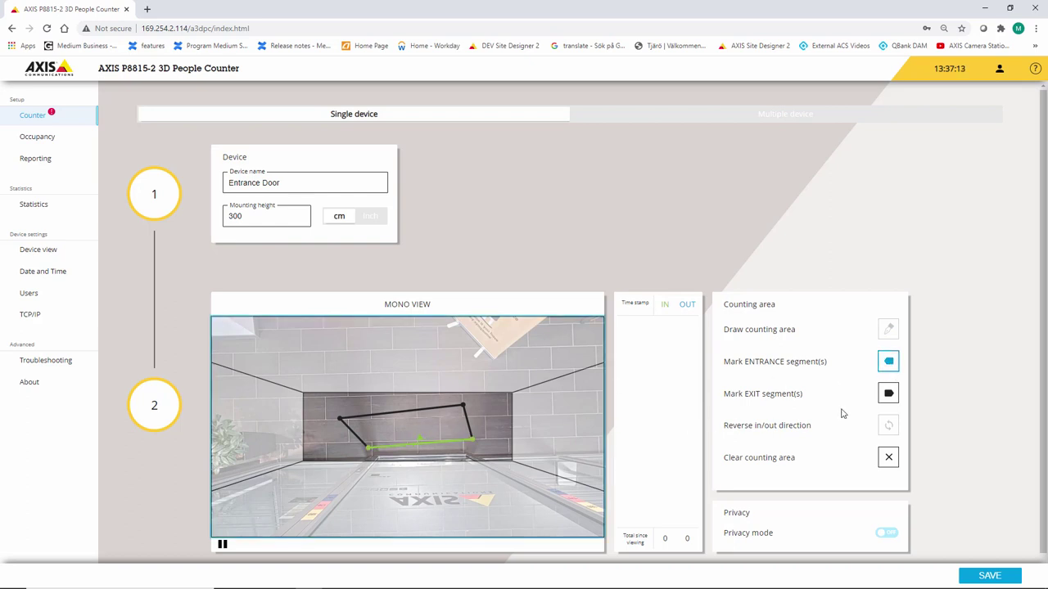
left_click(889, 394)
left_click(378, 417)
left_click(469, 426)
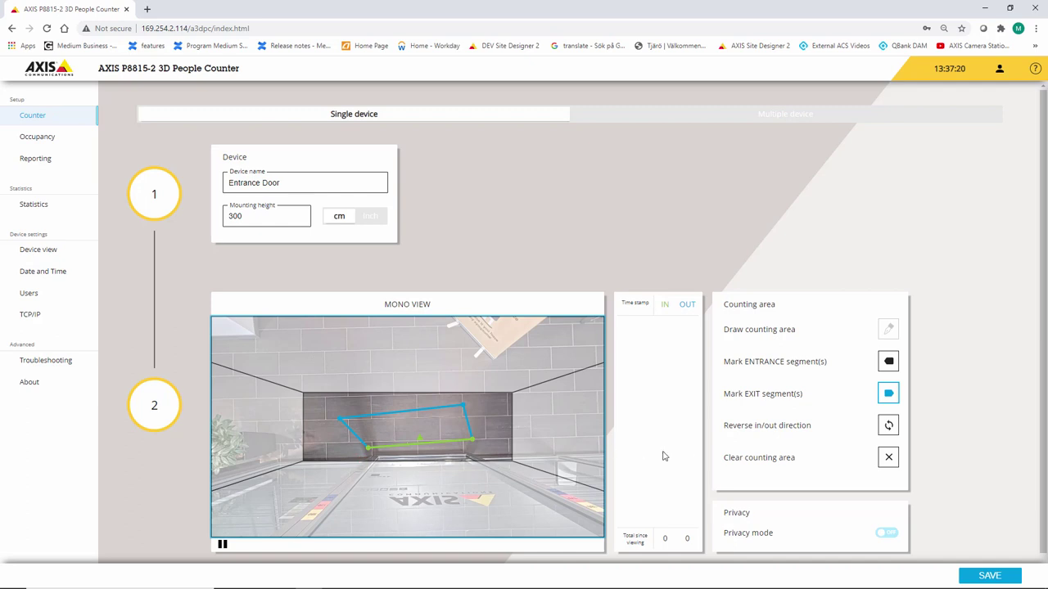
left_click(1002, 578)
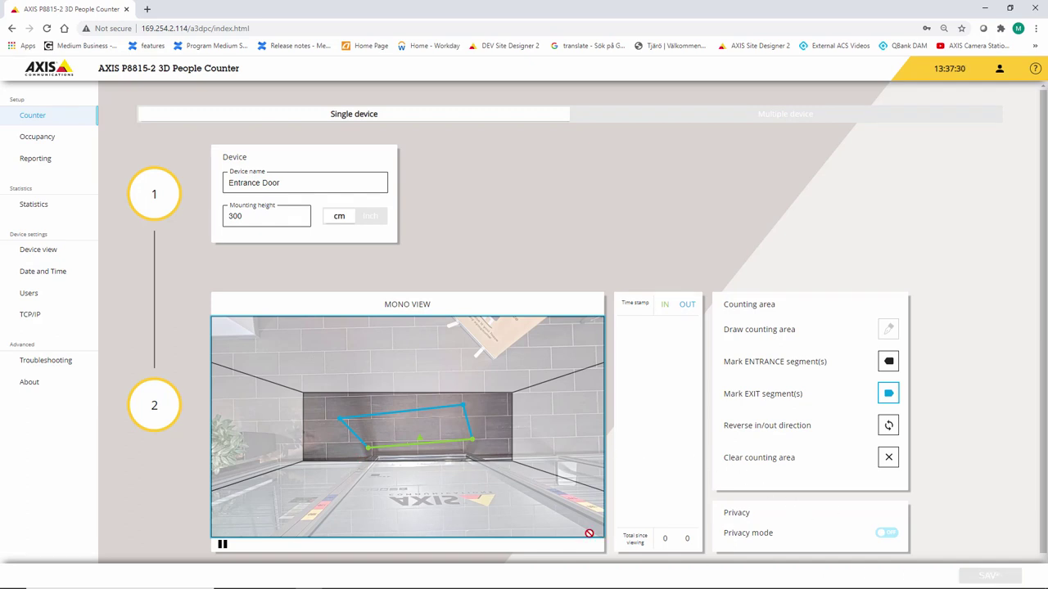
Enable occupancy estimation and allow occupancy events with a higher threshold of 3 and a lower threshold of 2
left_click(62, 143)
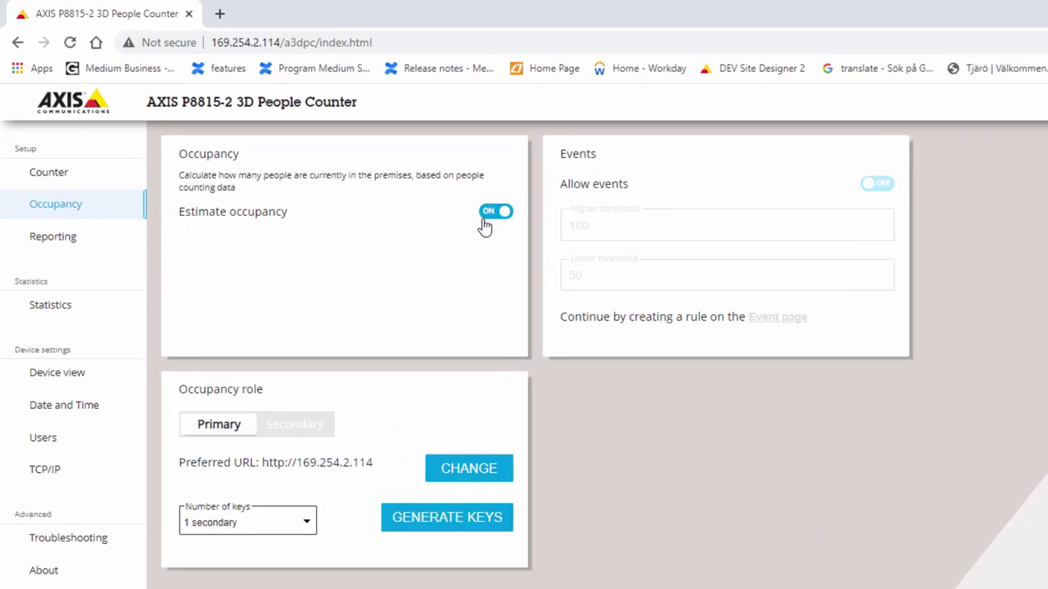
left_click(876, 194)
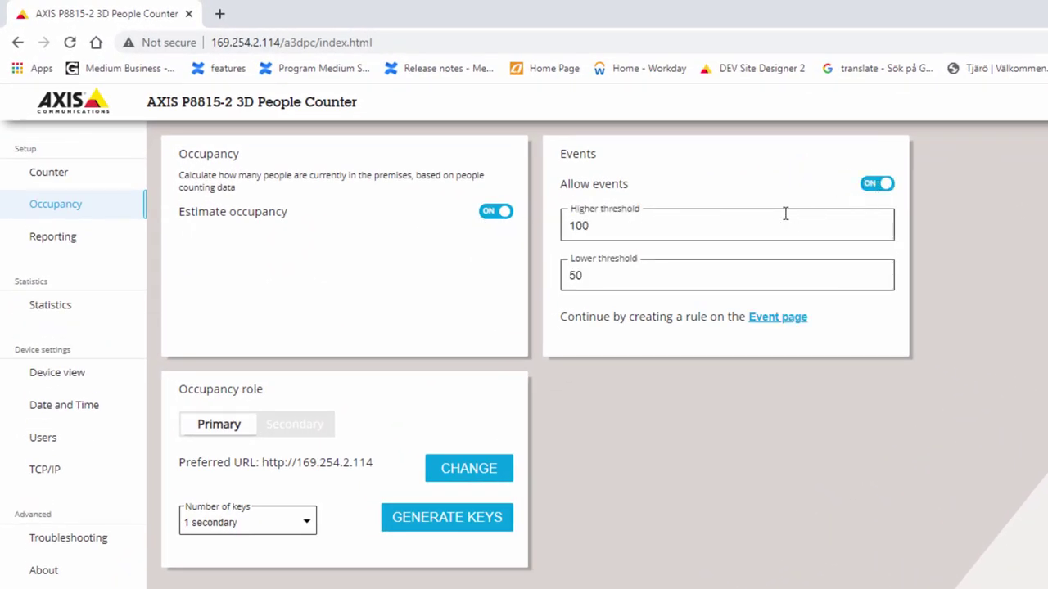
left_click_drag(620, 224, 483, 232)
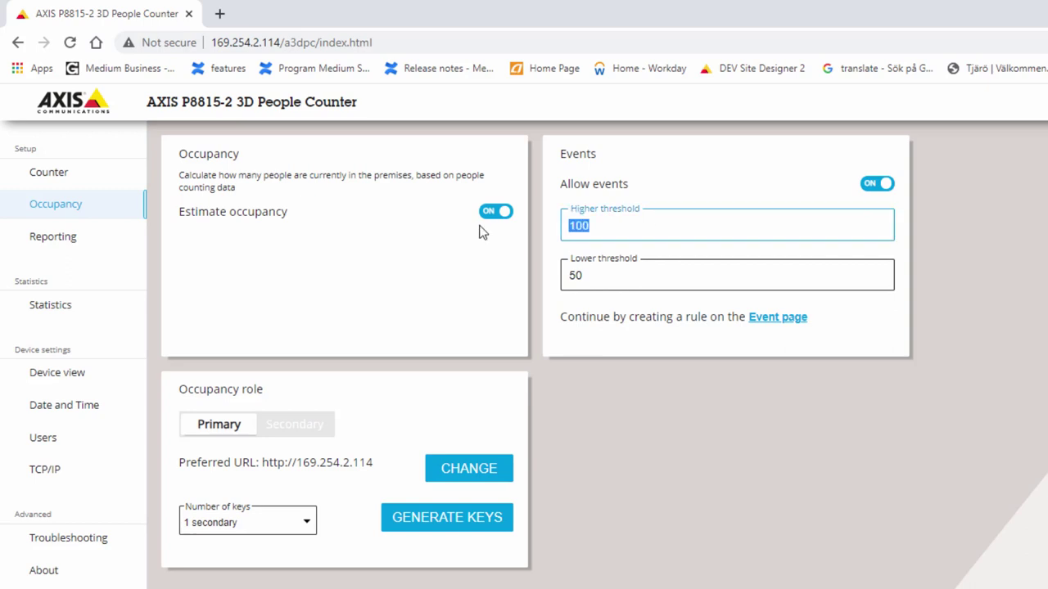
type("3")
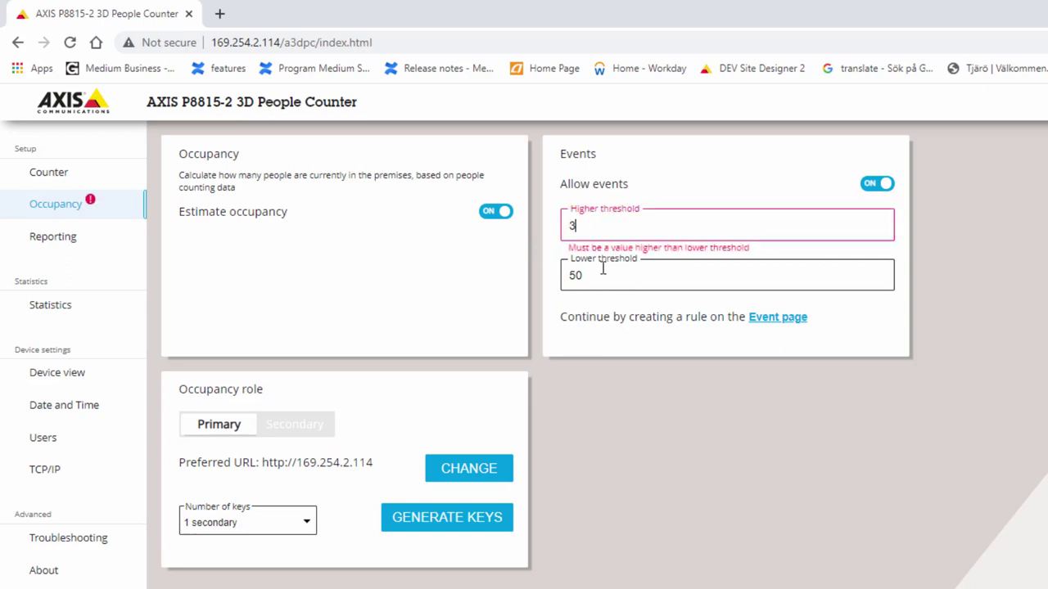
left_click_drag(613, 278, 537, 280)
type("2")
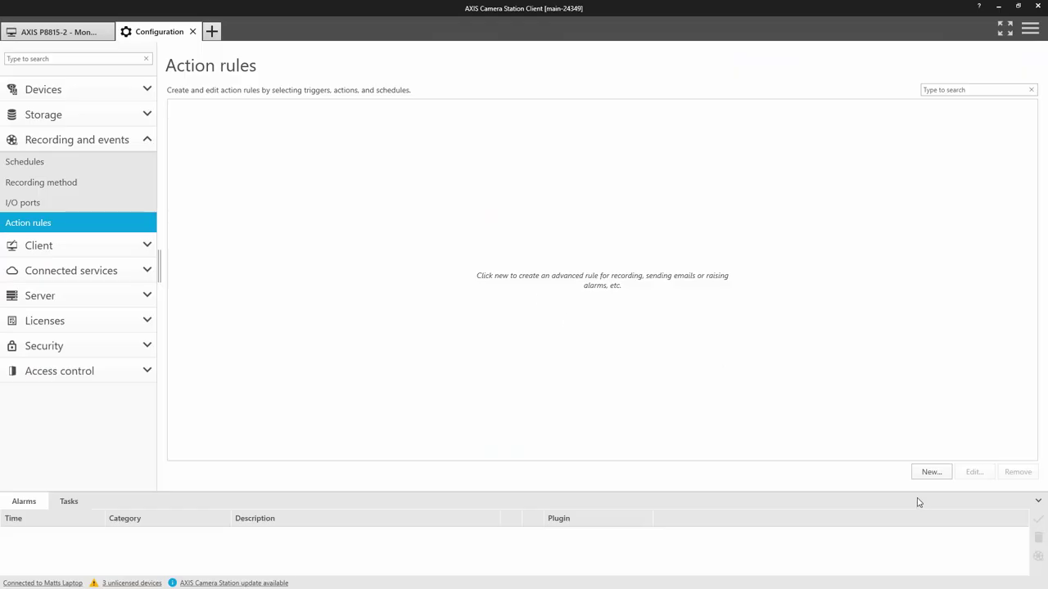
In AXIS Camera Station, create an action rule with an A3DPCOccupancyEvent-High device event trigger on AXIS P8815-2 - Mono view, setting its active filter
left_click(932, 471)
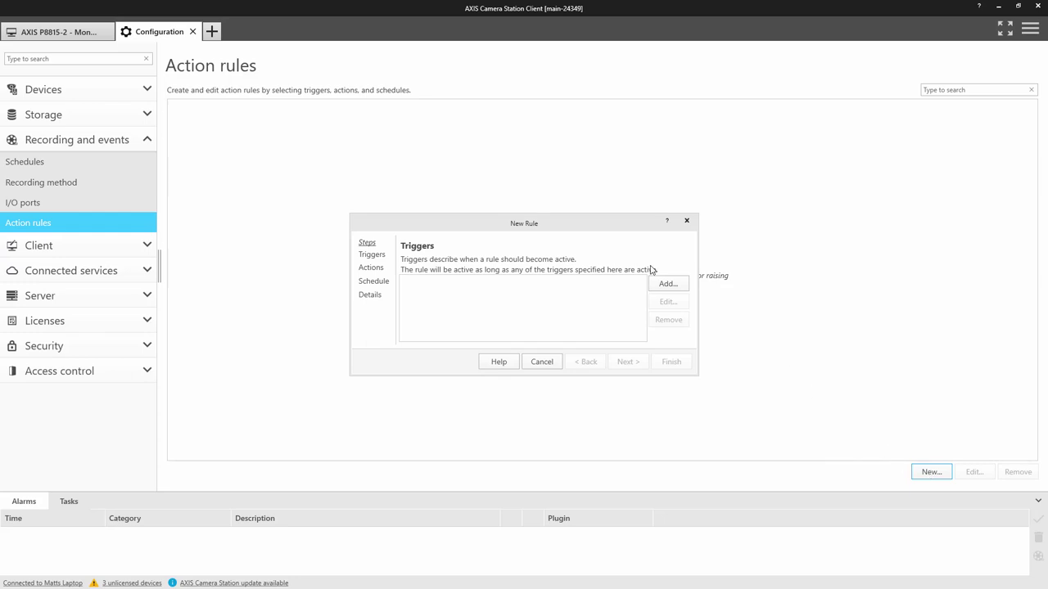
left_click(668, 283)
left_click(459, 318)
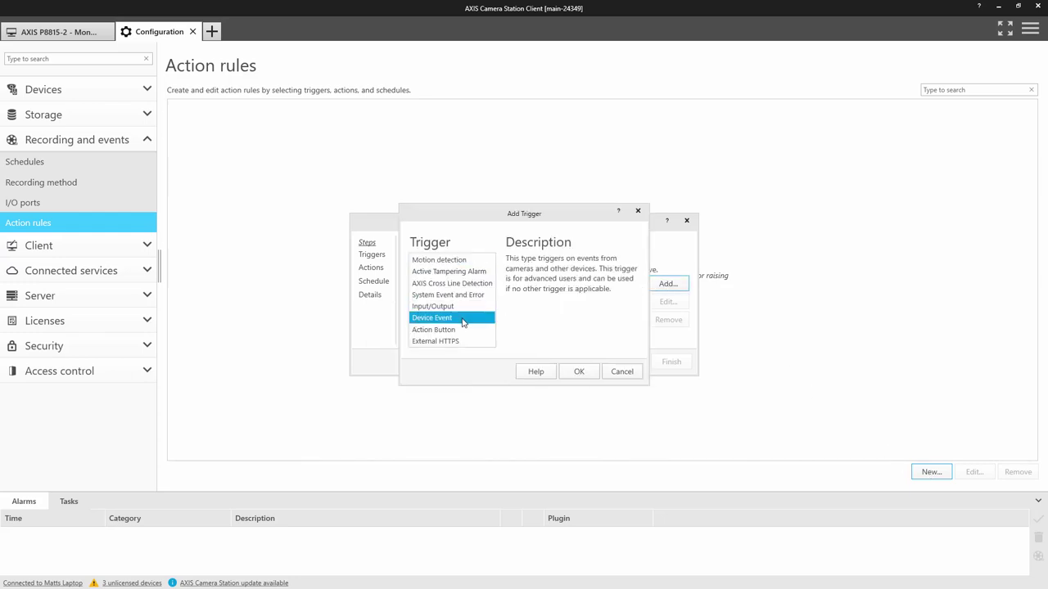
left_click(579, 371)
left_click(524, 217)
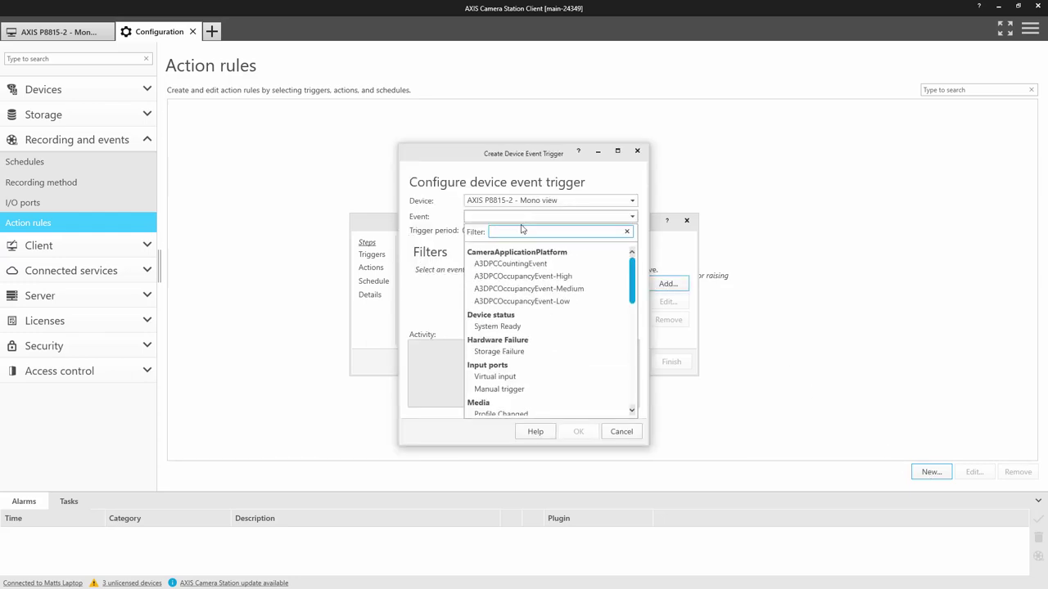
left_click(521, 278)
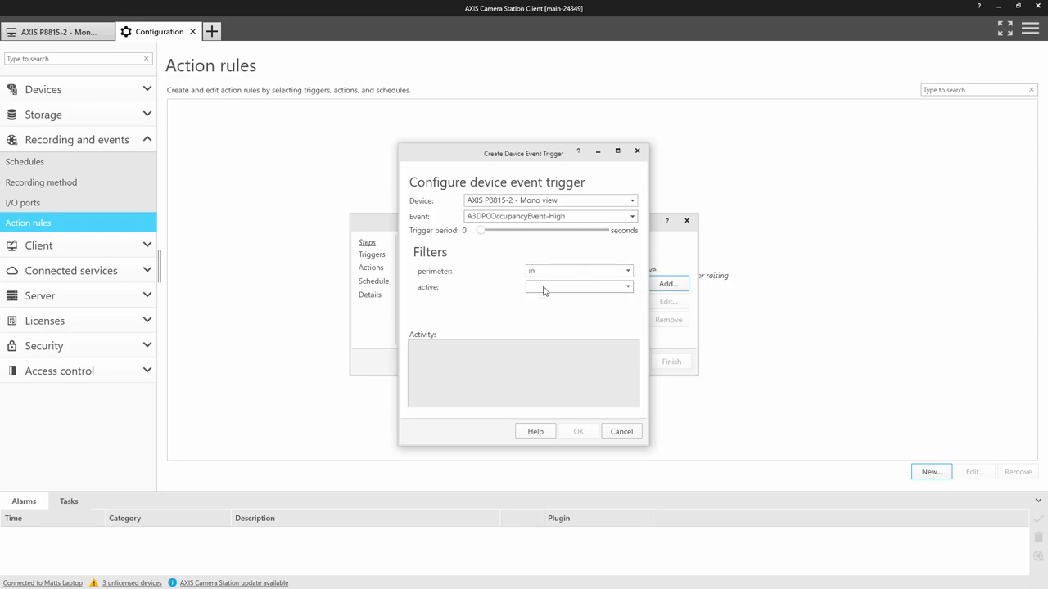
left_click(545, 287)
left_click(542, 305)
left_click(578, 432)
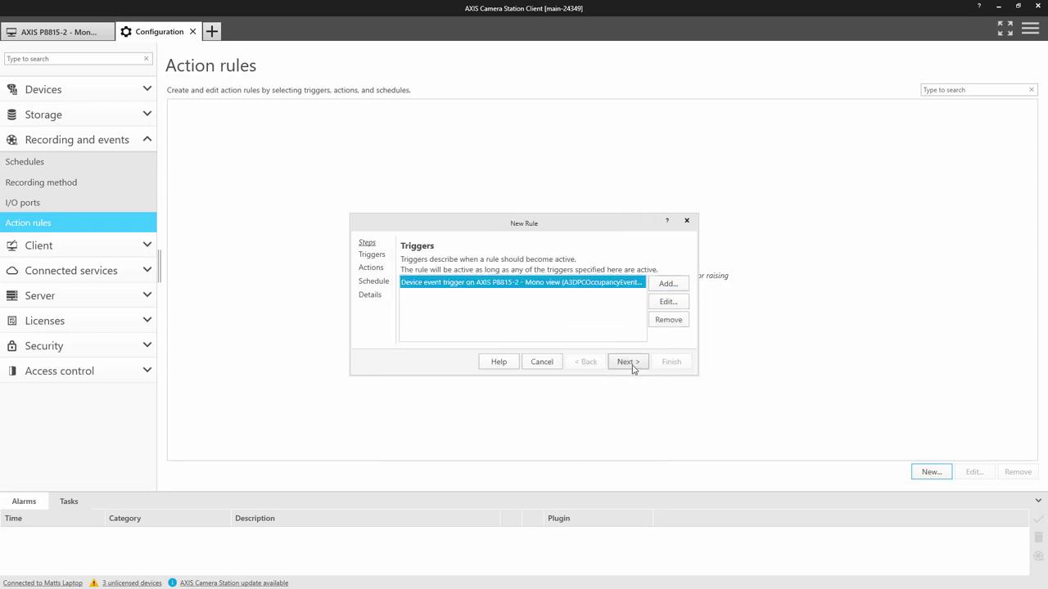
Start a Send HTTP Notification action for the new rule
left_click(627, 362)
left_click(667, 284)
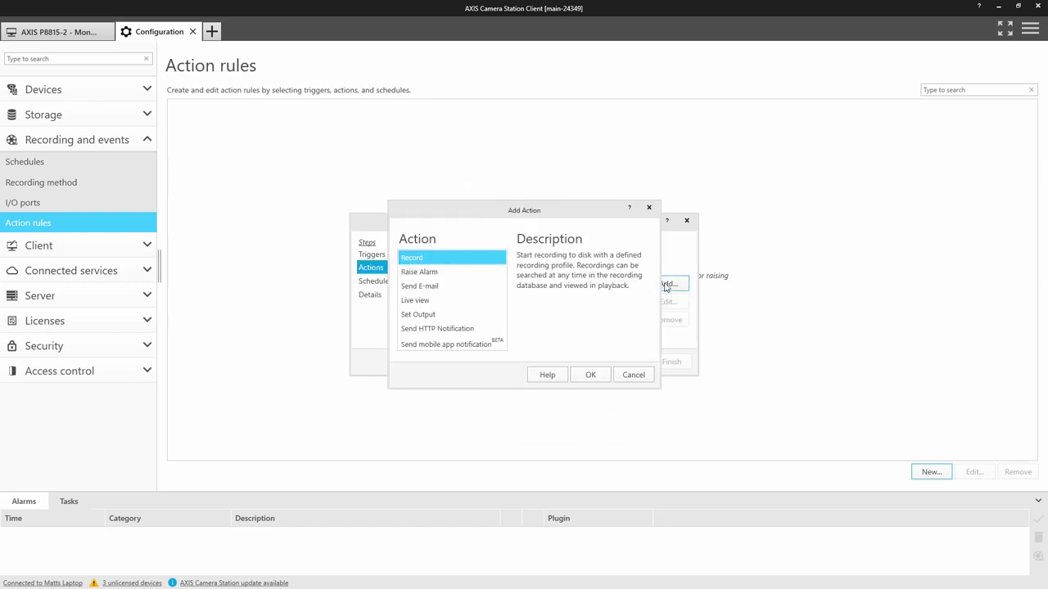
left_click(449, 328)
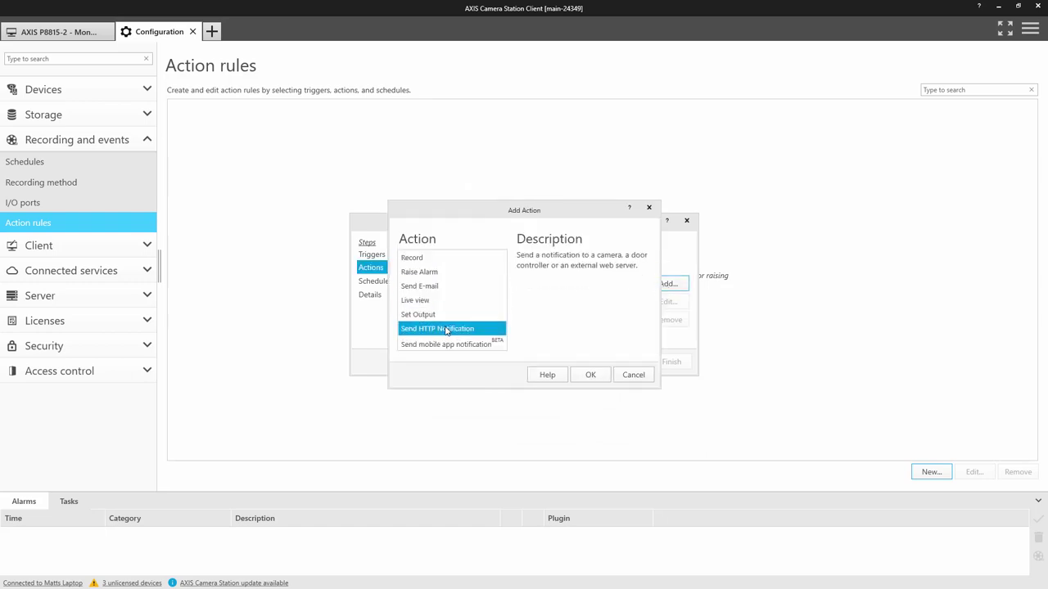
left_click(590, 375)
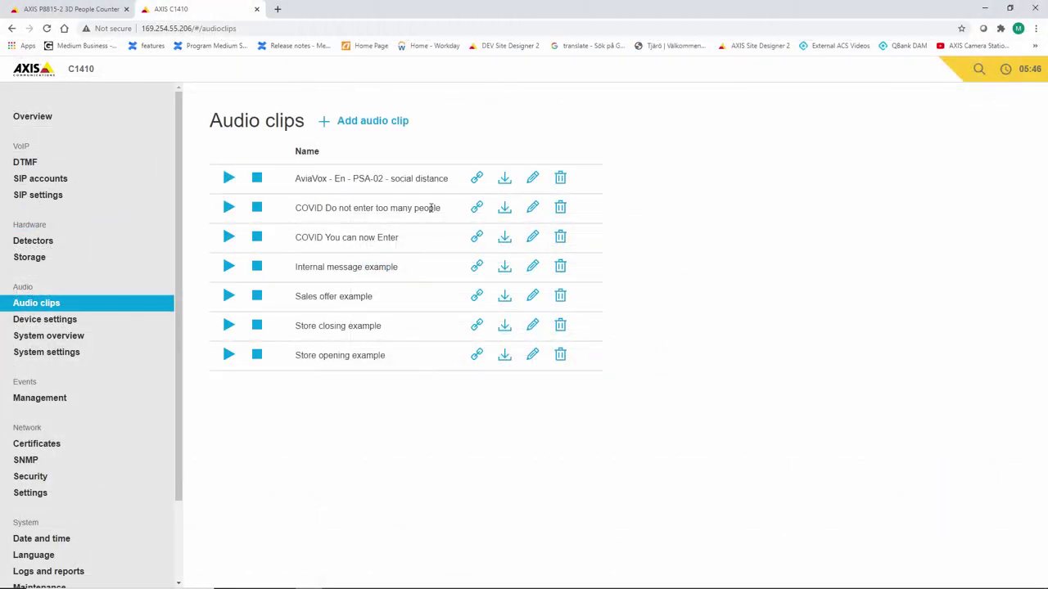
Copy the link of the AXIS C1410 audio clip "COVID Do not enter too many people" and paste it as the notification's URL
left_click(477, 207)
left_click(640, 408)
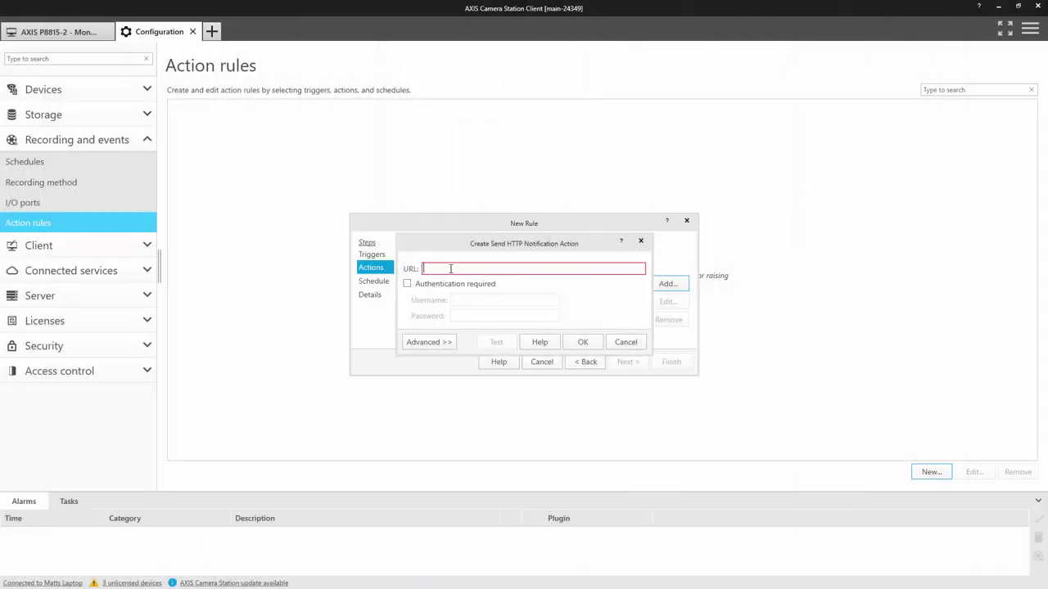
key("ctrl+v")
Require authentication for the HTTP notification, enter the username and the password, and confirm the action
left_click(407, 283)
left_click(462, 302)
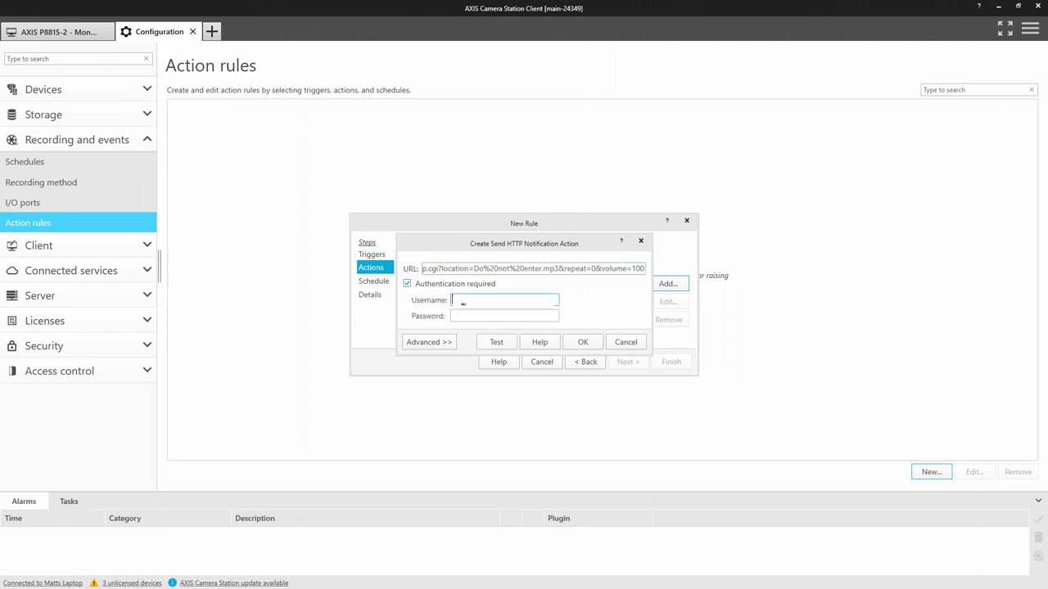
left_click(471, 313)
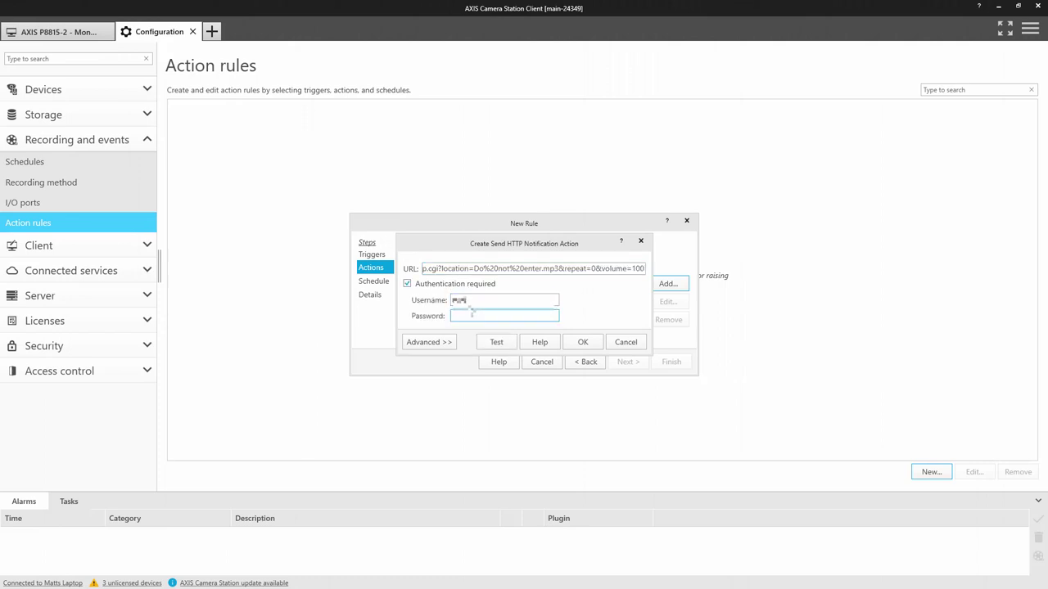
left_click(582, 342)
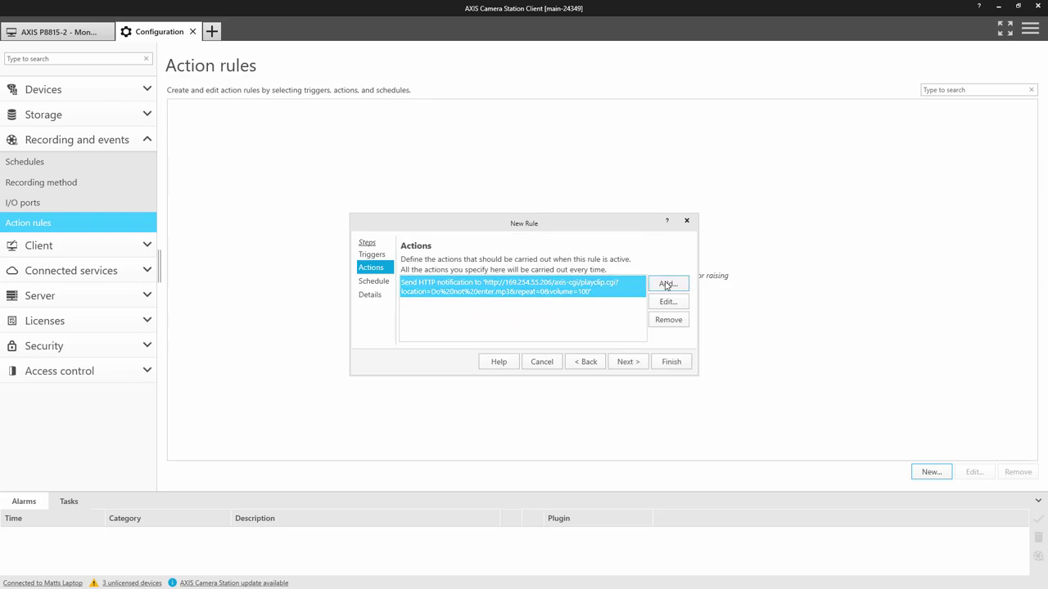
Add a Raise Alarm action titled "Store full" with the description "No additional customers"
left_click(667, 284)
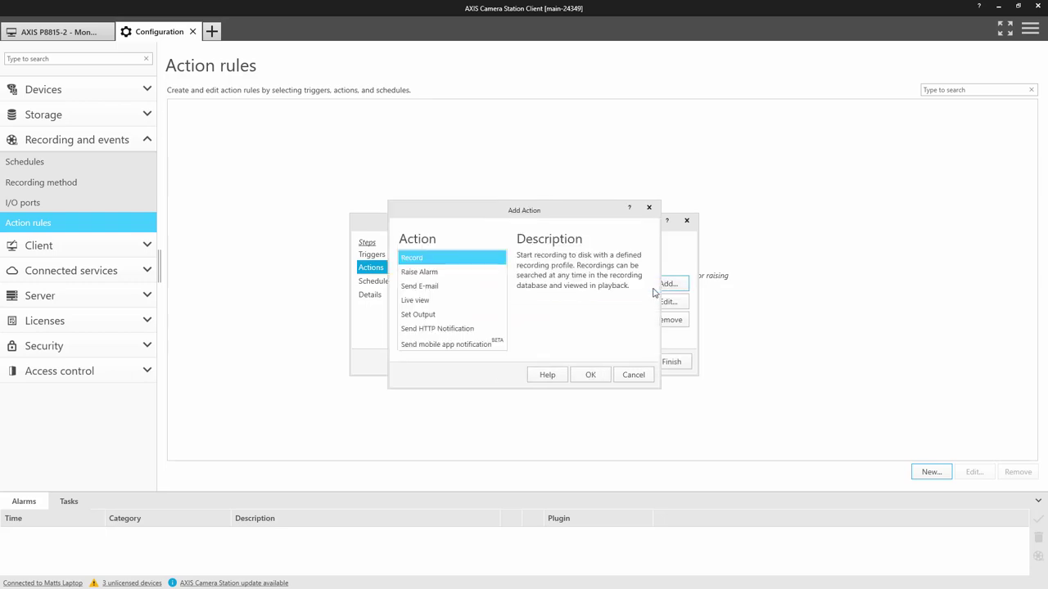
left_click(450, 273)
left_click(590, 374)
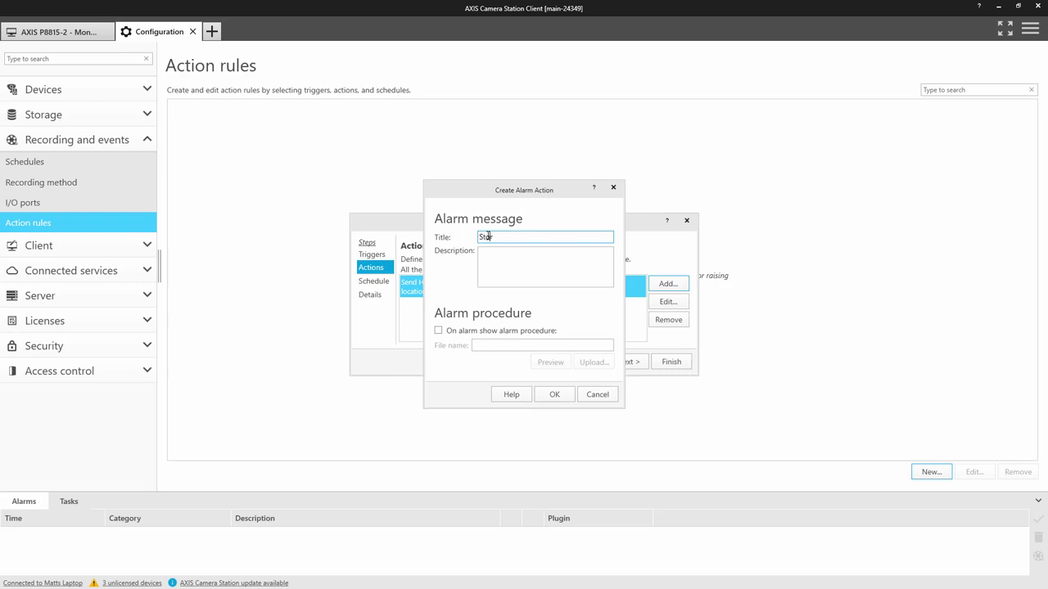
type("Store full")
key("Tab")
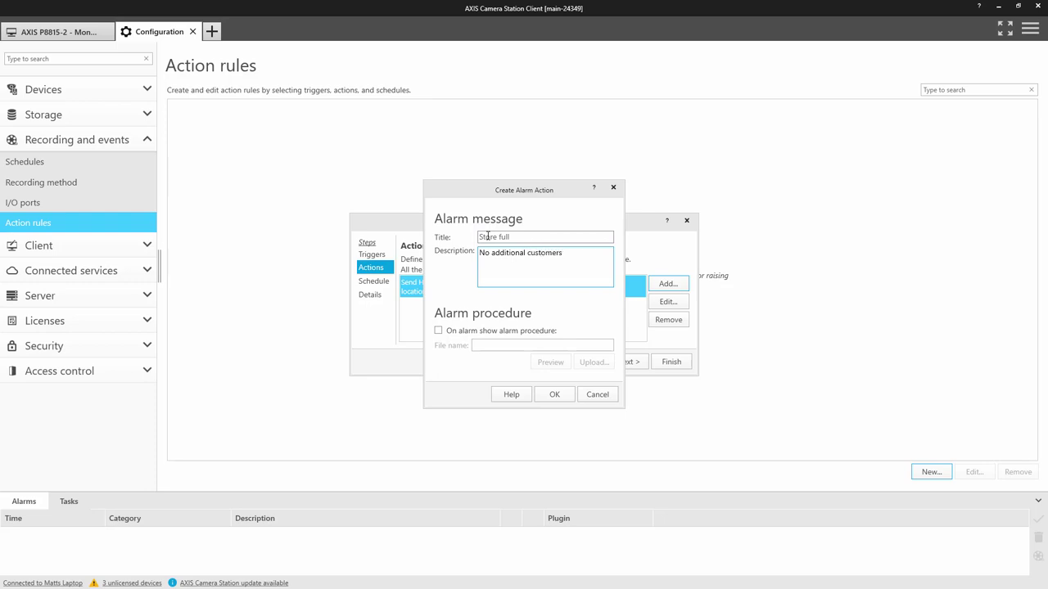
left_click(550, 394)
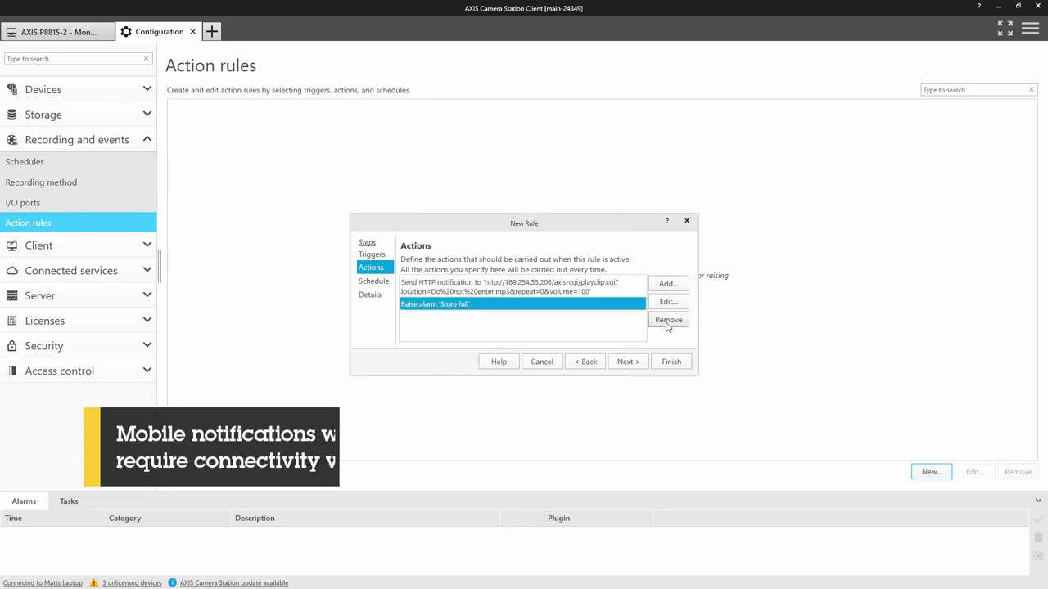
Add a mobile app notification action with the message "Store full" that opens the camera AXIS M3065-V
left_click(669, 284)
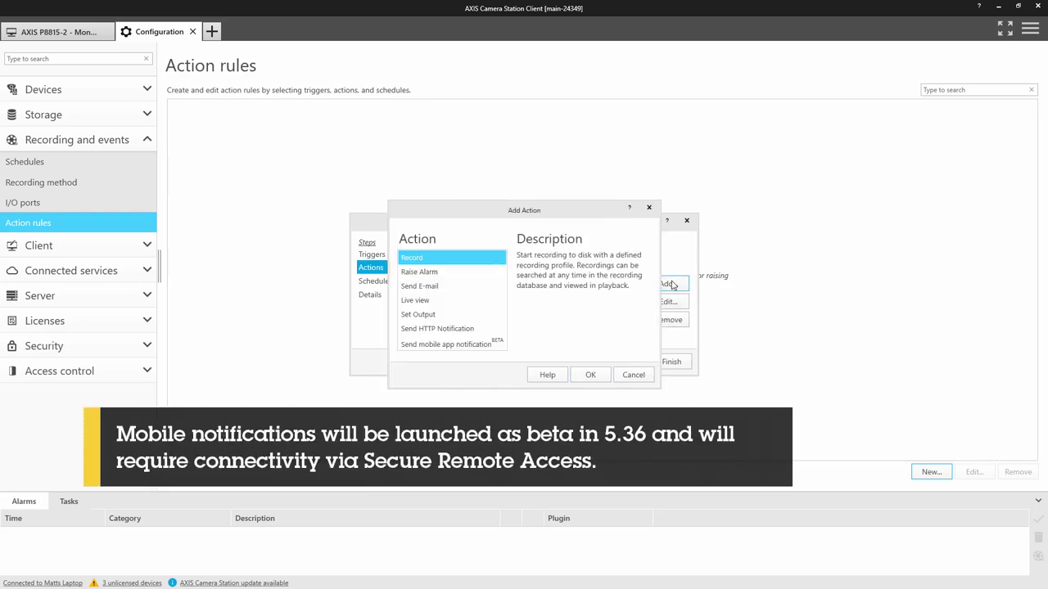
left_click(473, 344)
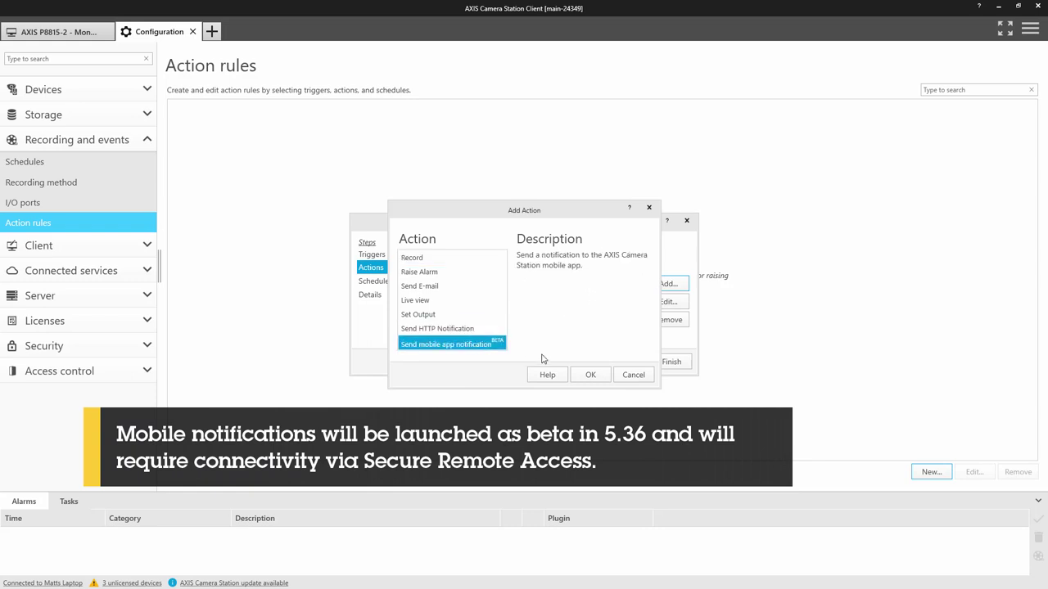
left_click(590, 374)
left_click(488, 269)
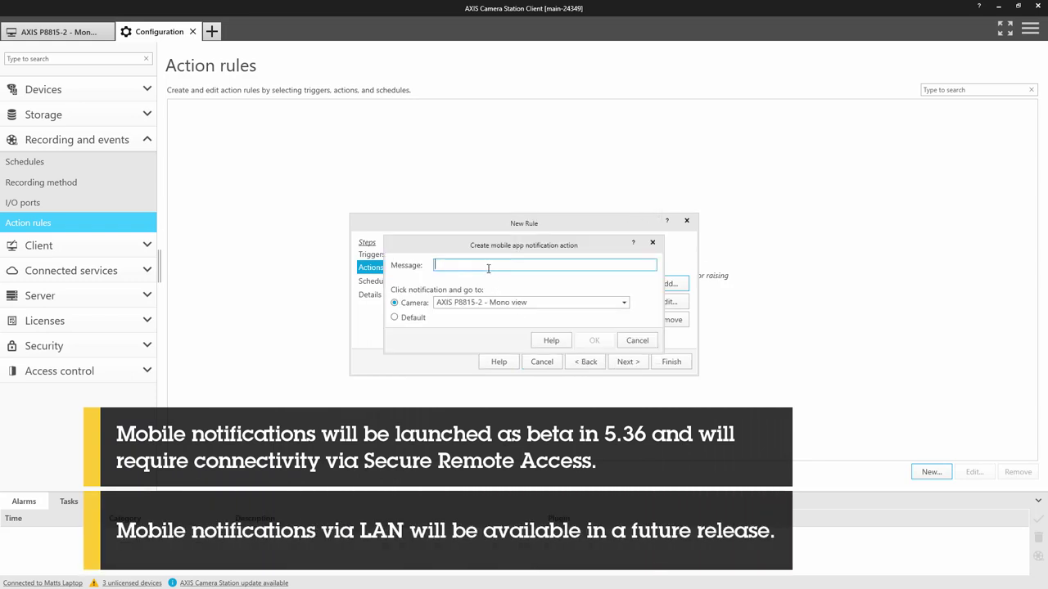
type("Store full")
left_click(494, 302)
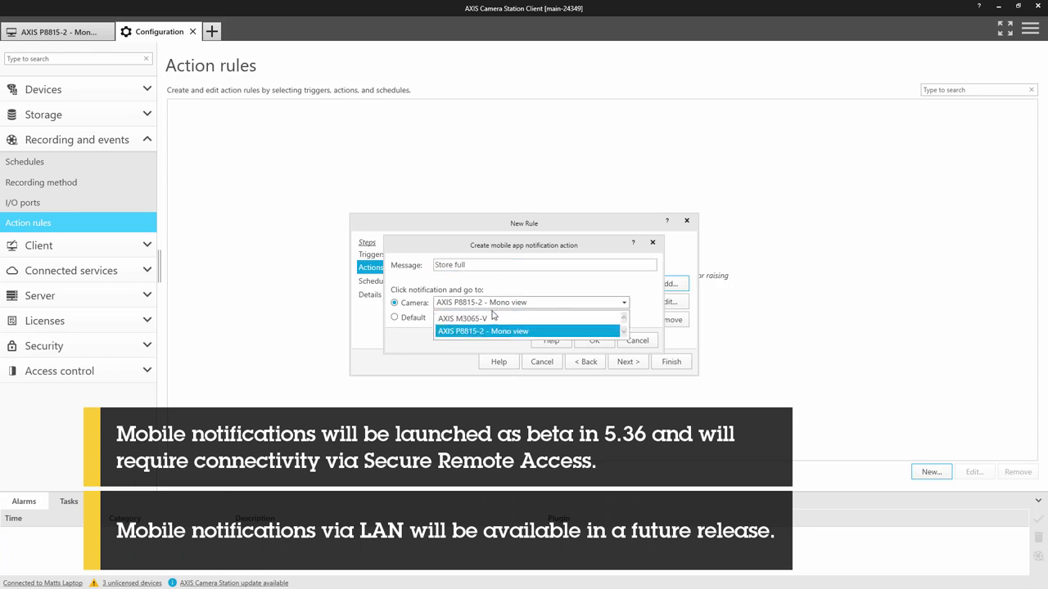
left_click(494, 321)
left_click(602, 340)
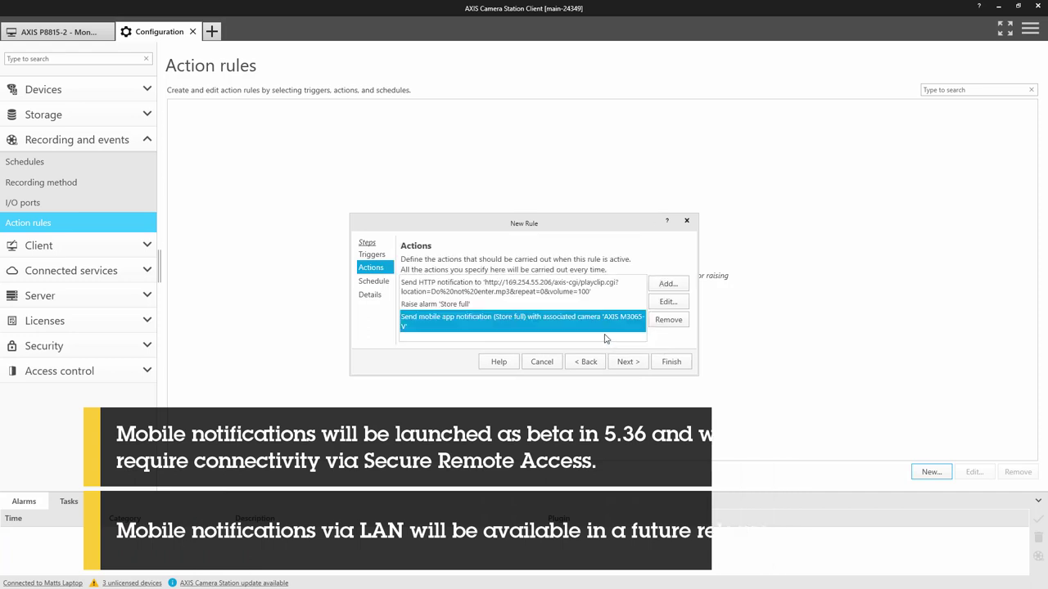
Keep the rule's schedule always on, name the rule "Store Full - no extra customers" and finish creating it
left_click(624, 361)
left_click(623, 361)
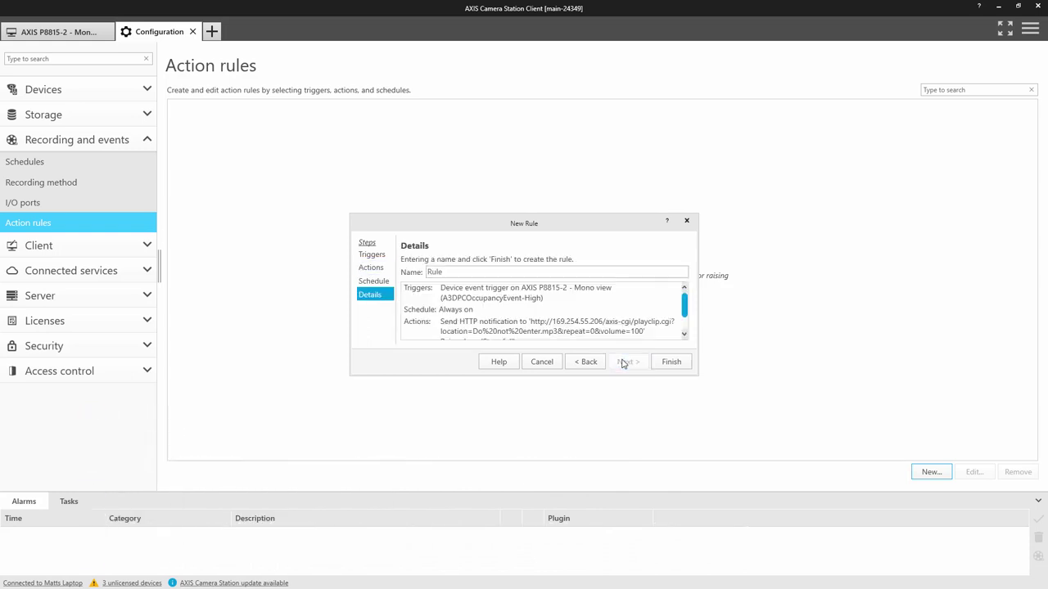
double_click(442, 271)
type("Store")
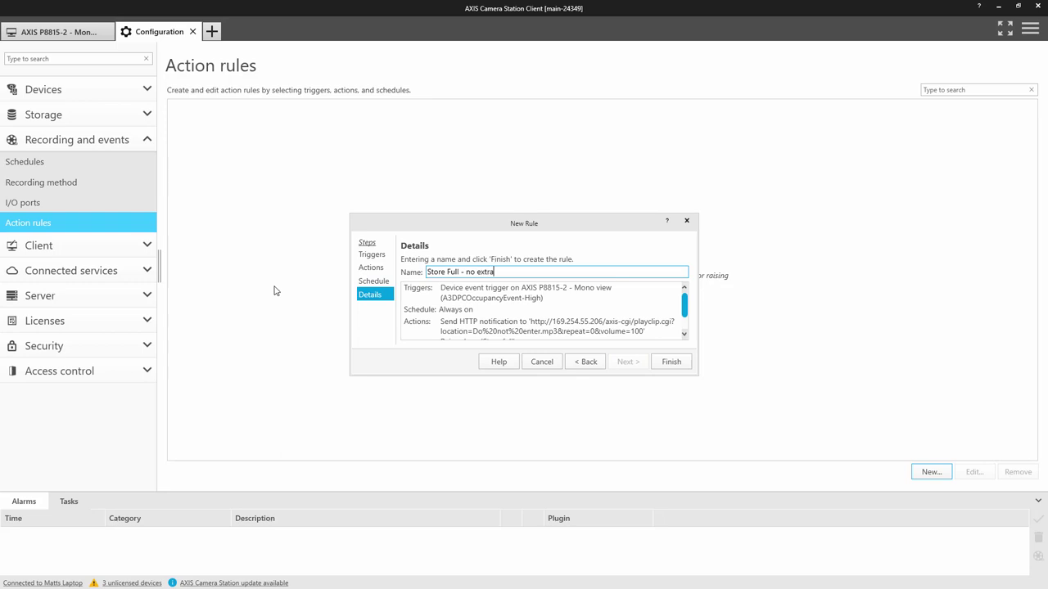
type(" Full - no extra customers")
left_click(663, 361)
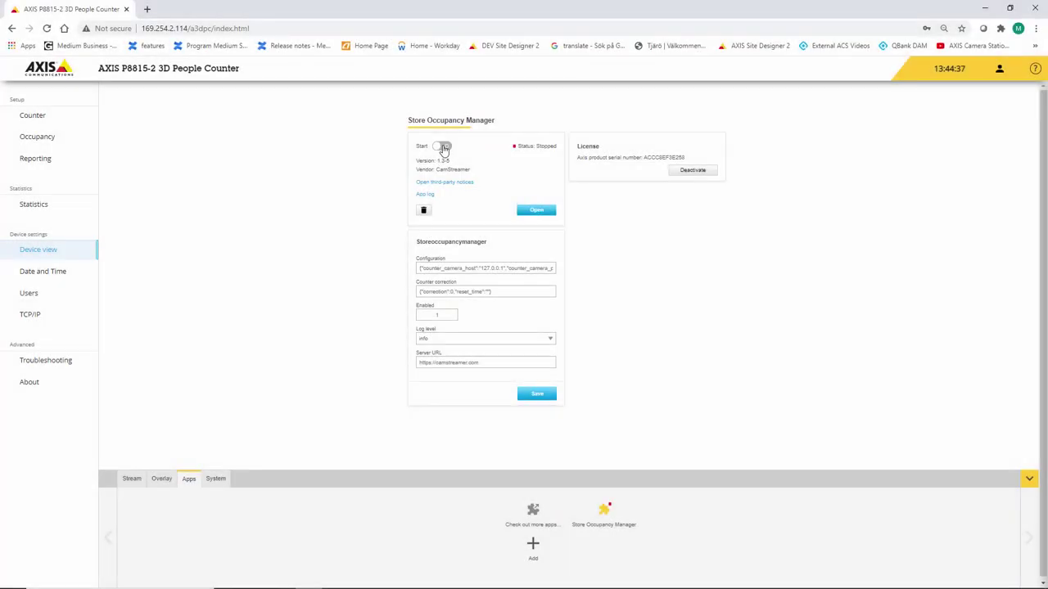
In the AXIS P8815-2 3D People Counter web interface, start the Store Occupancy Manager app and open its settings page
left_click(442, 148)
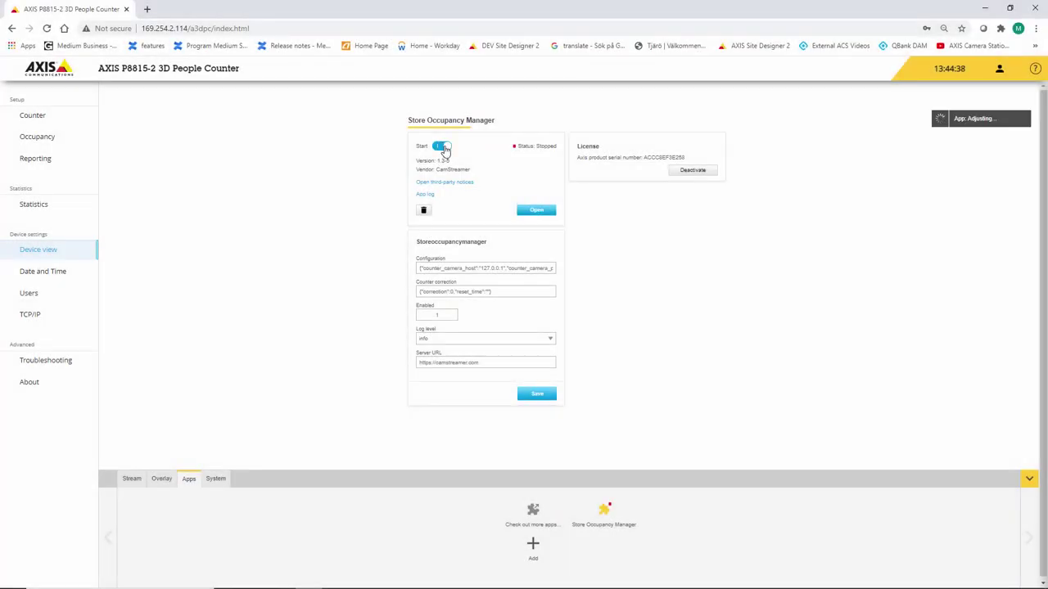
left_click(532, 213)
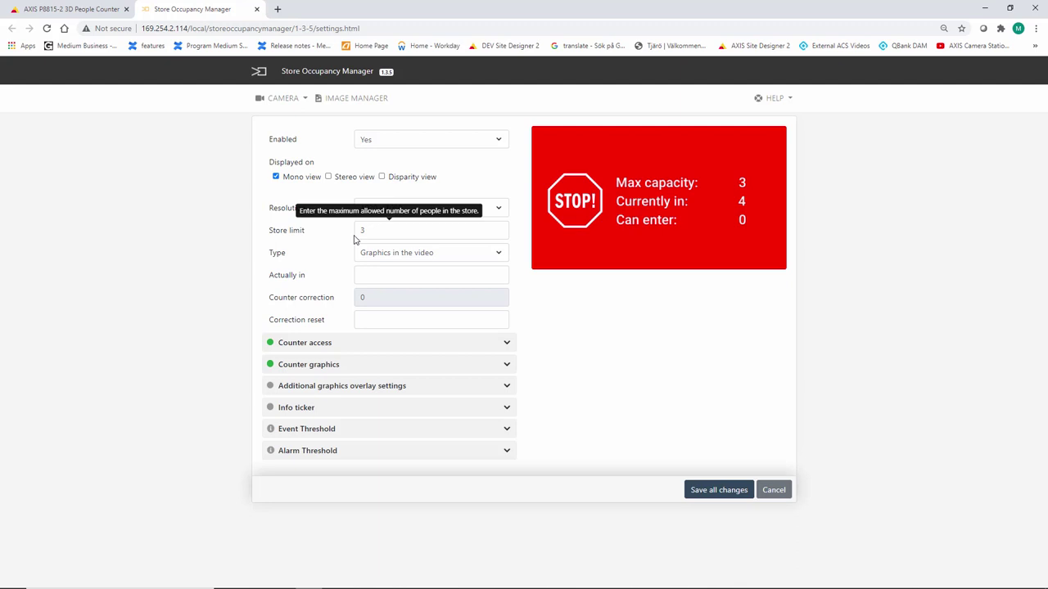
Review the counter access settings and the counter graphics settings, including the custom text labels, in Store Occupancy Manager
left_click(360, 344)
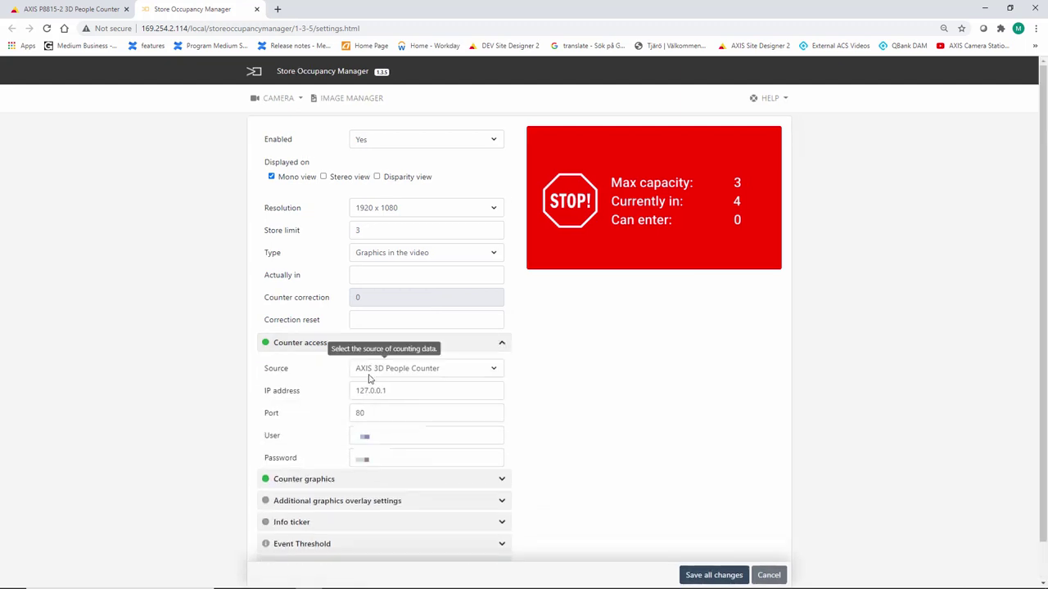
scroll(368, 378, "down", 1)
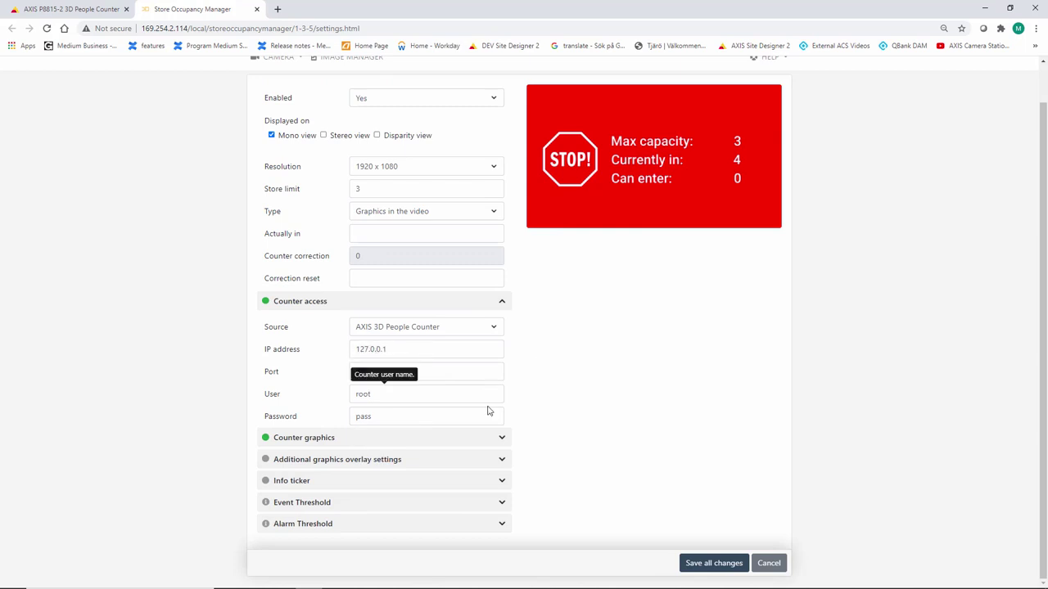
left_click(491, 439)
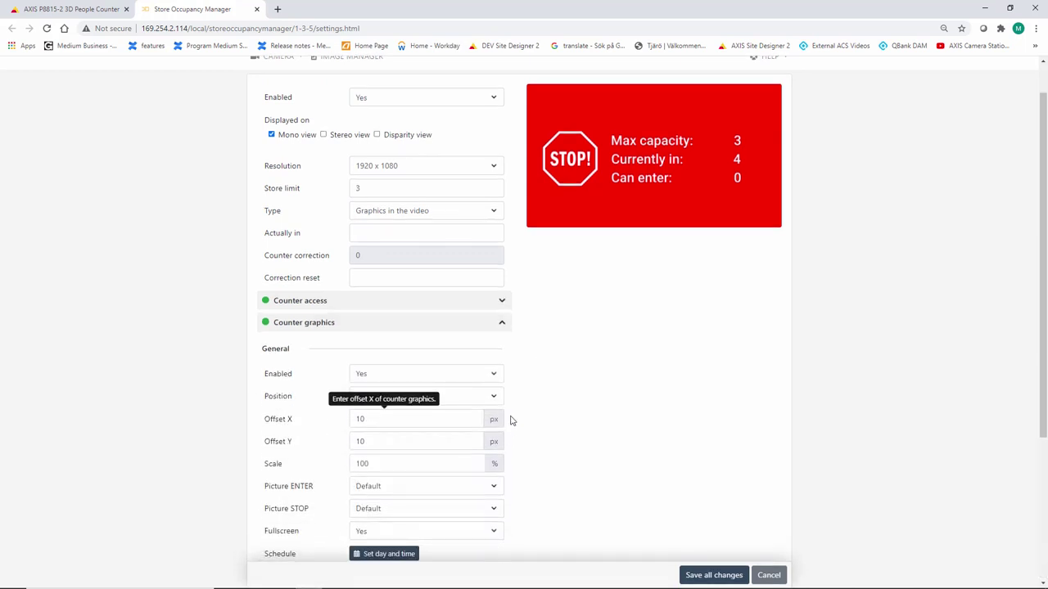
scroll(510, 421, "down", 3)
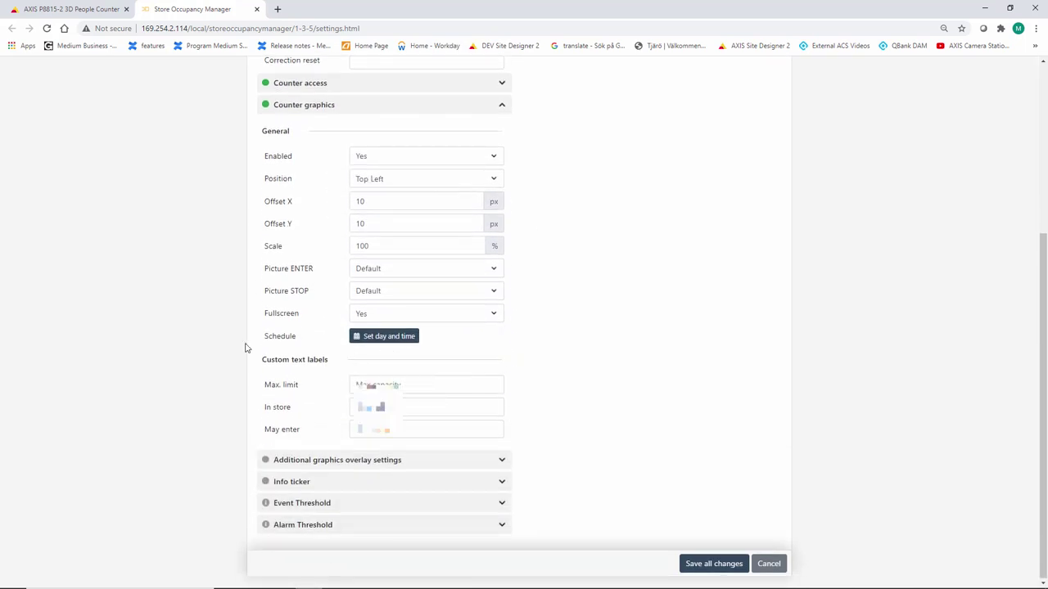